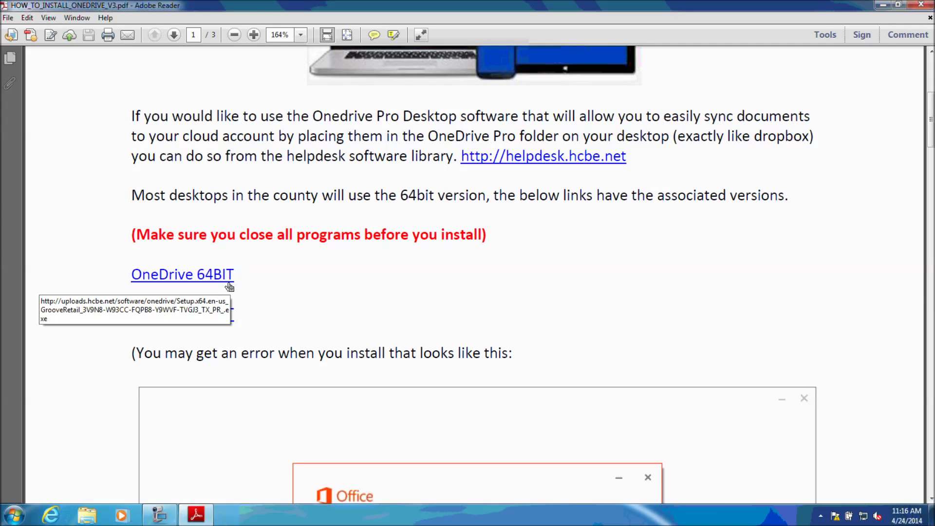
Step: Follow the OneDrive 64BIT link in the install guide PDF, triggering the hcbe.net trust prompt
{"action": "left_click_drag", "start_coordinate": [931, 122], "coordinate": [930, 107]}
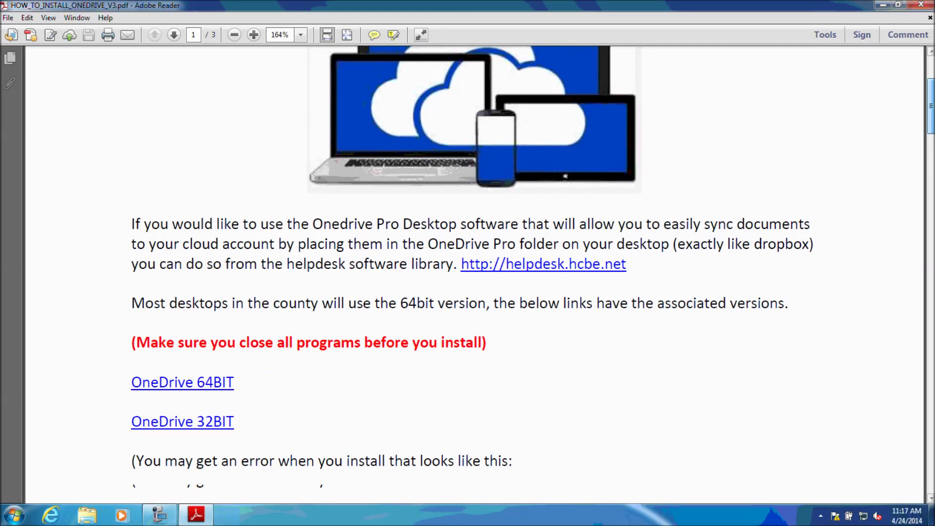
{"action": "left_click", "coordinate": [225, 379]}
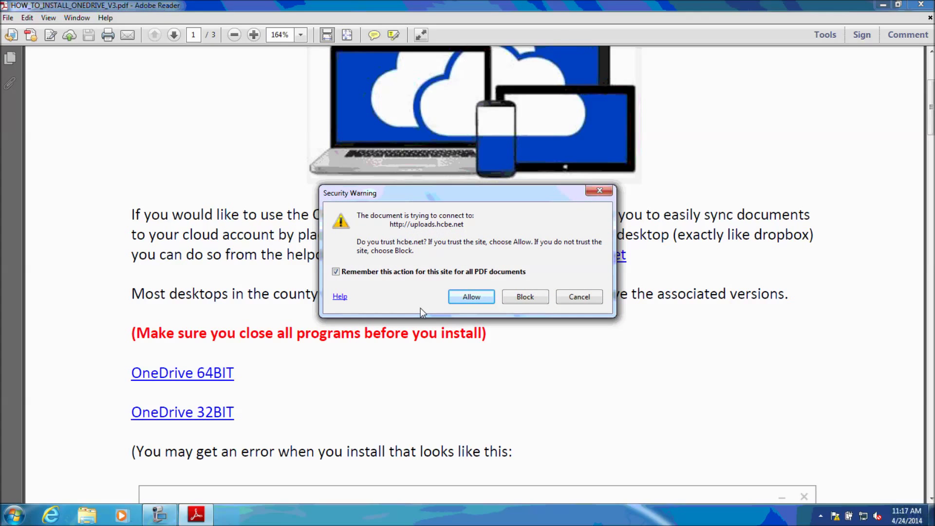
Step: Allow the connection to hcbe.net and run the downloaded 64-bit OneDrive setup file
{"action": "left_click", "coordinate": [471, 297]}
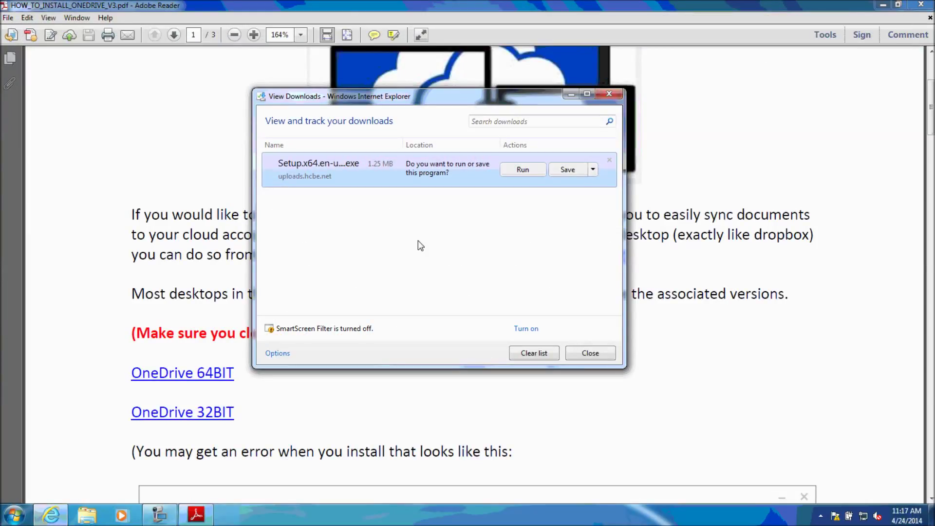
{"action": "left_click", "coordinate": [521, 171]}
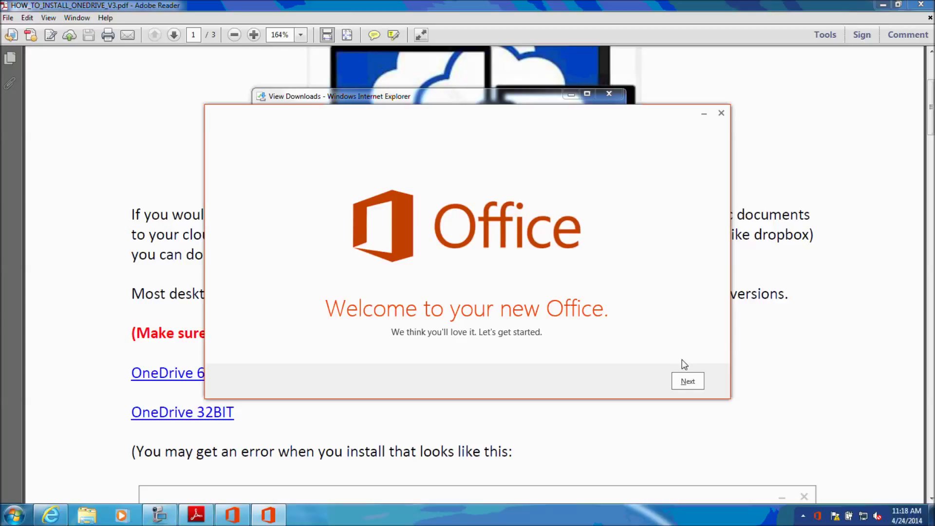
Step: Decline the recommended usage settings, accept the licence, and move past the OneDrive introduction
{"action": "left_click", "coordinate": [687, 381]}
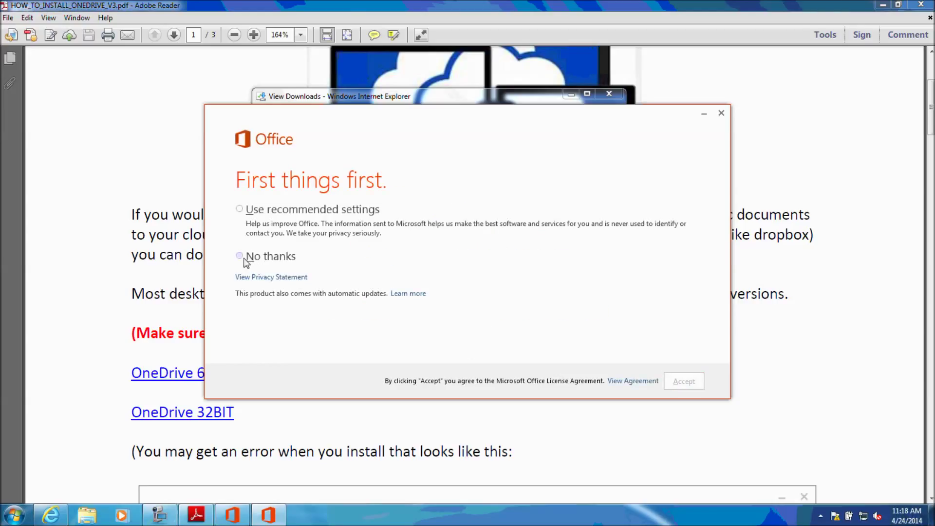
{"action": "left_click", "coordinate": [239, 256]}
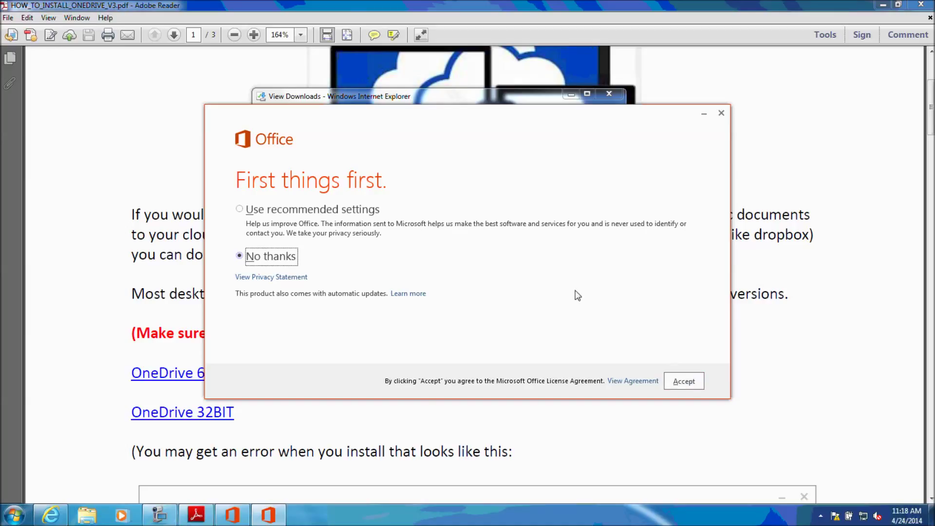
{"action": "left_click", "coordinate": [681, 383]}
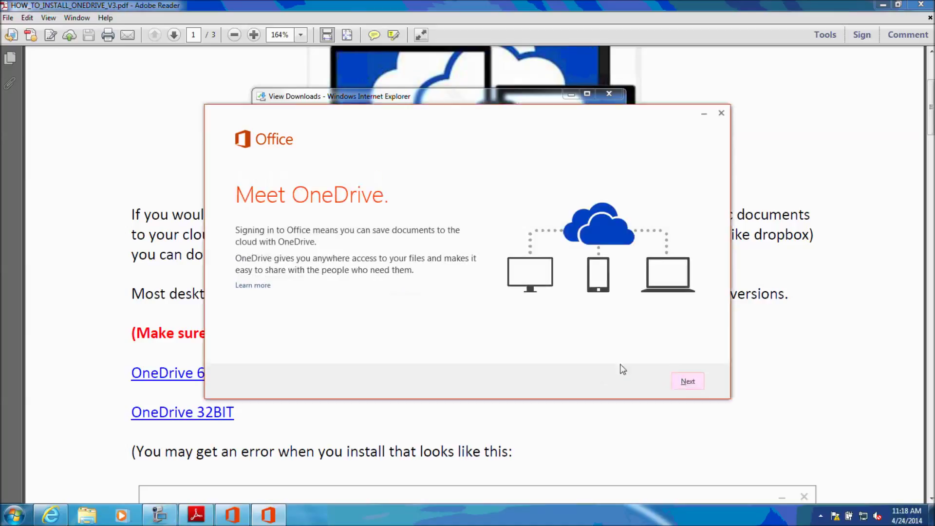
{"action": "left_click", "coordinate": [688, 382]}
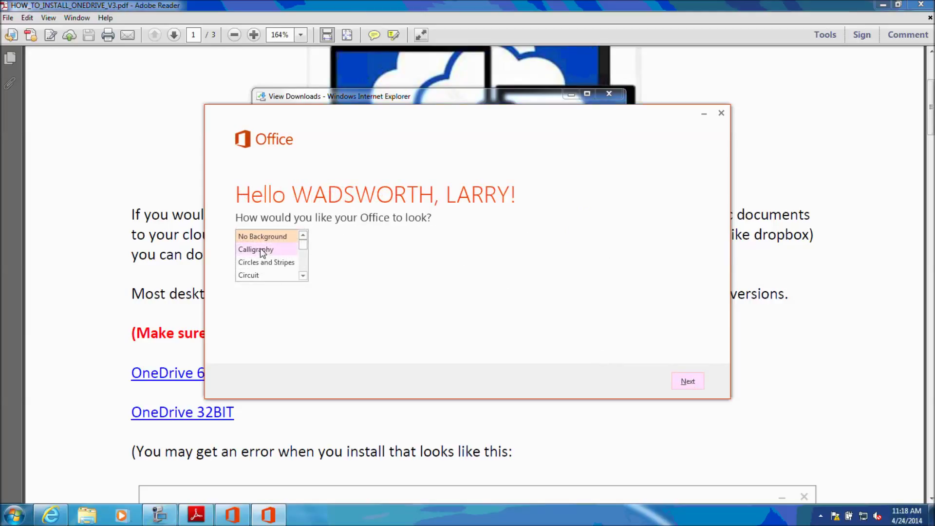
Step: Preview Circles and Stripes and Circuit, keep No Background, and skip the what's-new introduction
{"action": "left_click", "coordinate": [260, 249]}
{"action": "left_click", "coordinate": [259, 275]}
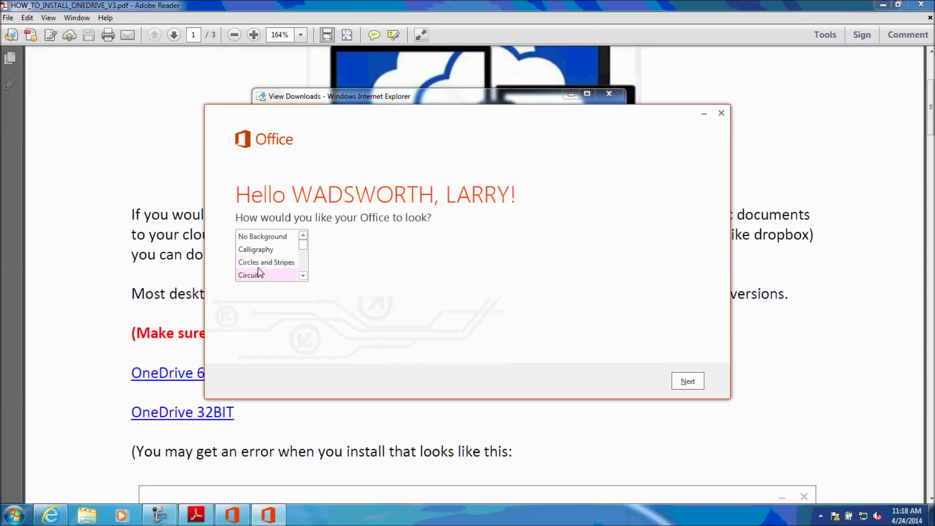
{"action": "left_click", "coordinate": [271, 238]}
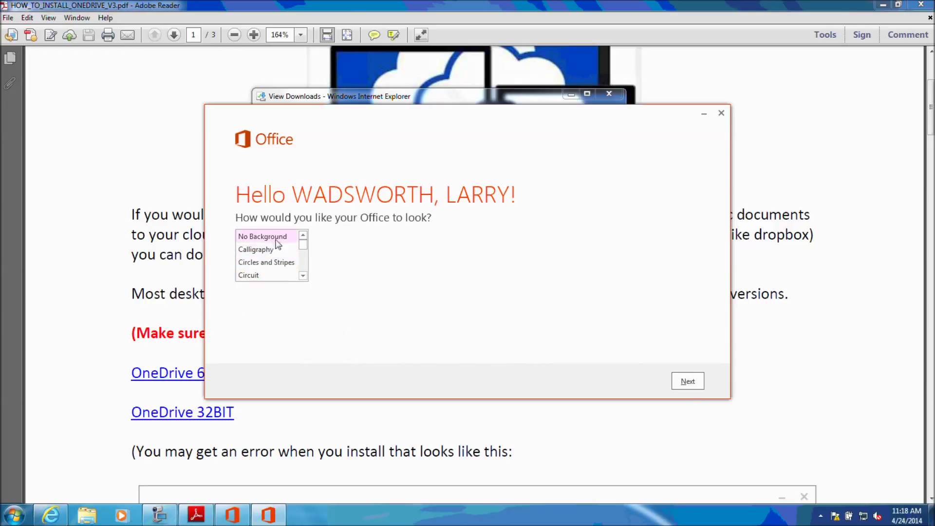
{"action": "left_click", "coordinate": [686, 383]}
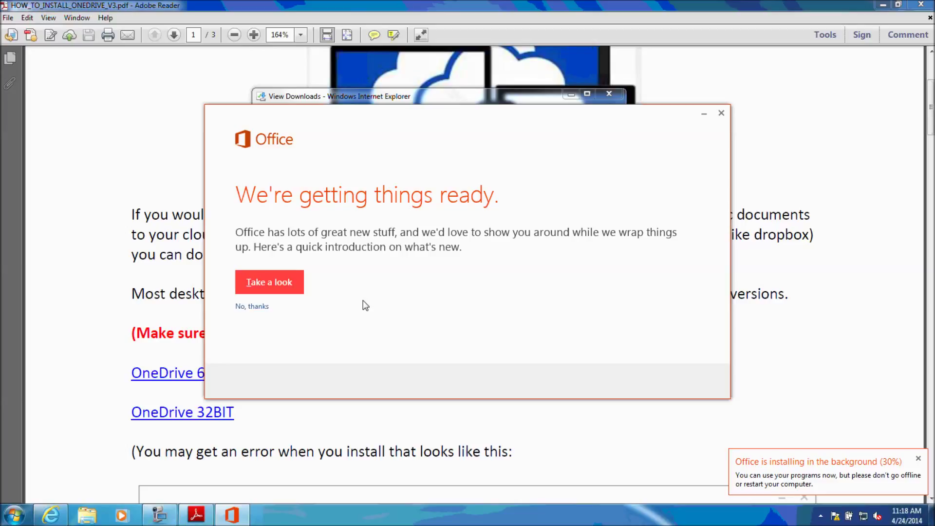
{"action": "left_click", "coordinate": [259, 310]}
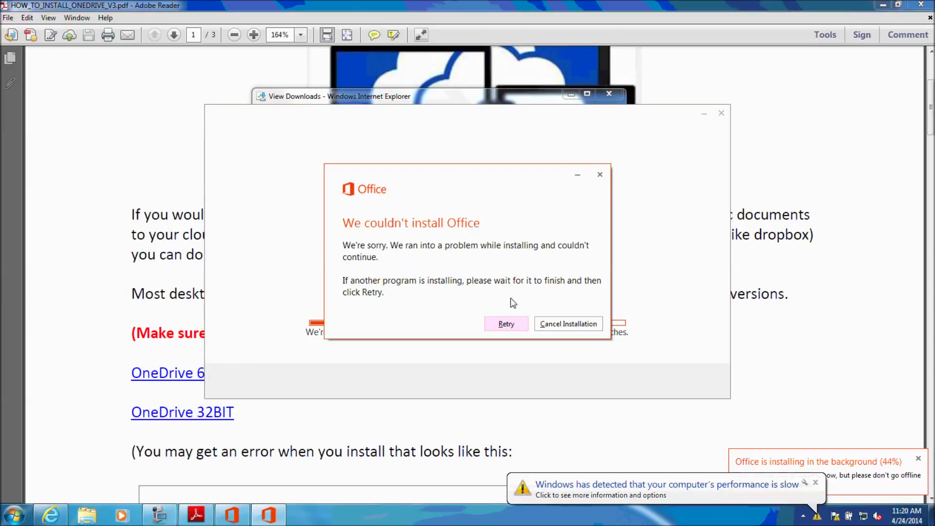
Step: Retry the failed install, dismiss the 30102-11 error messages, and close Office setup
{"action": "left_click", "coordinate": [503, 324]}
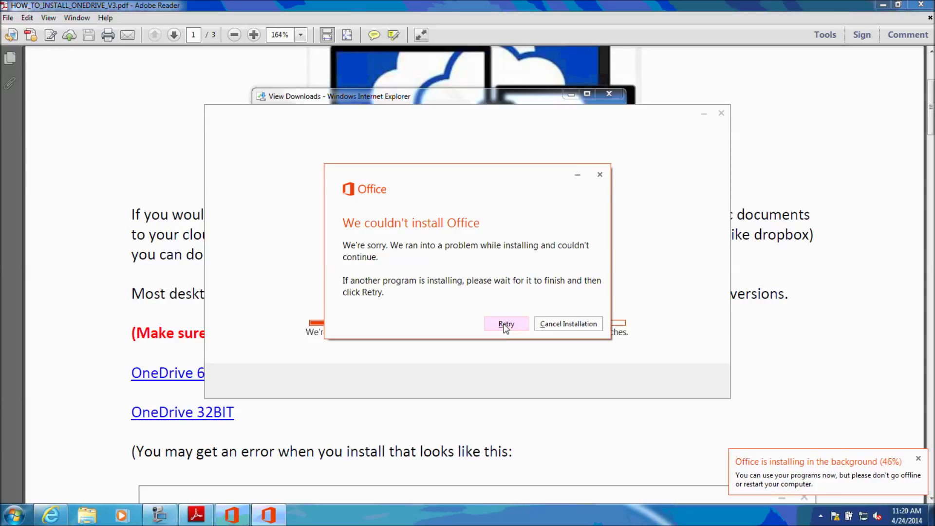
{"action": "left_click", "coordinate": [600, 177]}
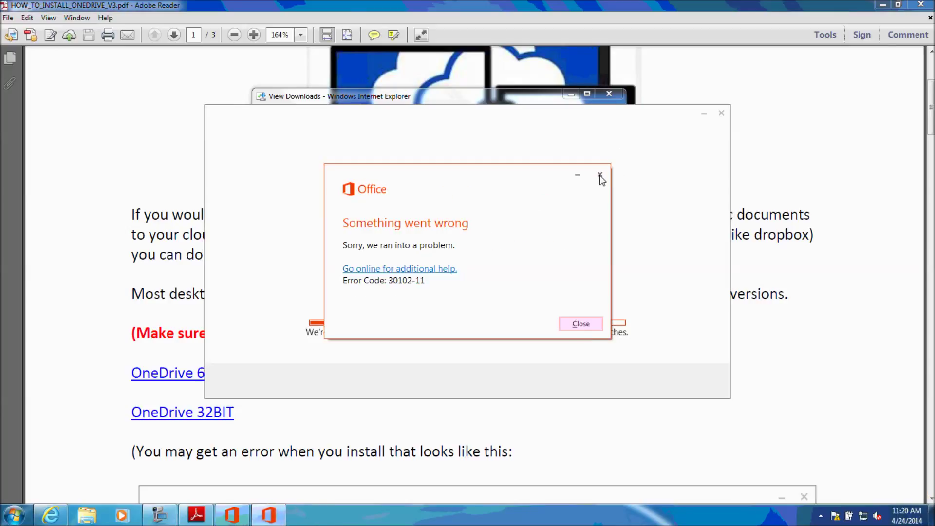
{"action": "left_click", "coordinate": [580, 325]}
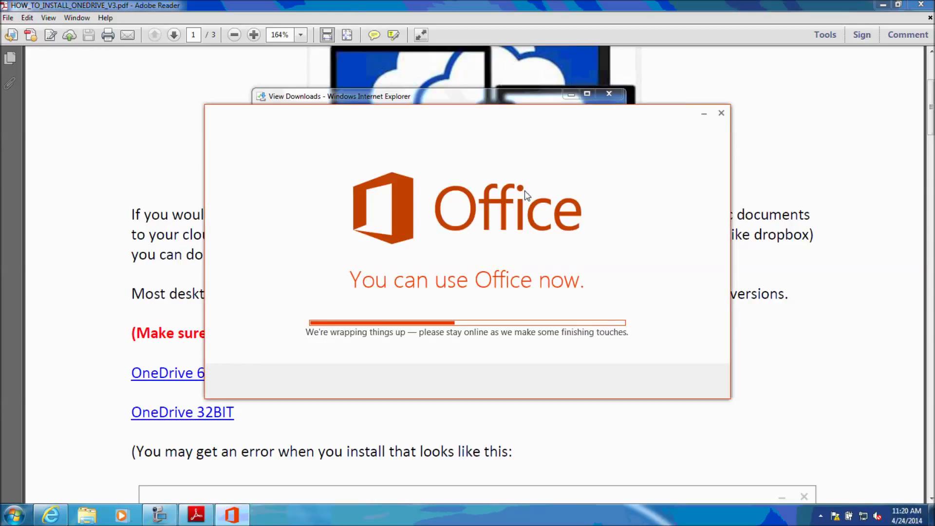
{"action": "left_click", "coordinate": [721, 113]}
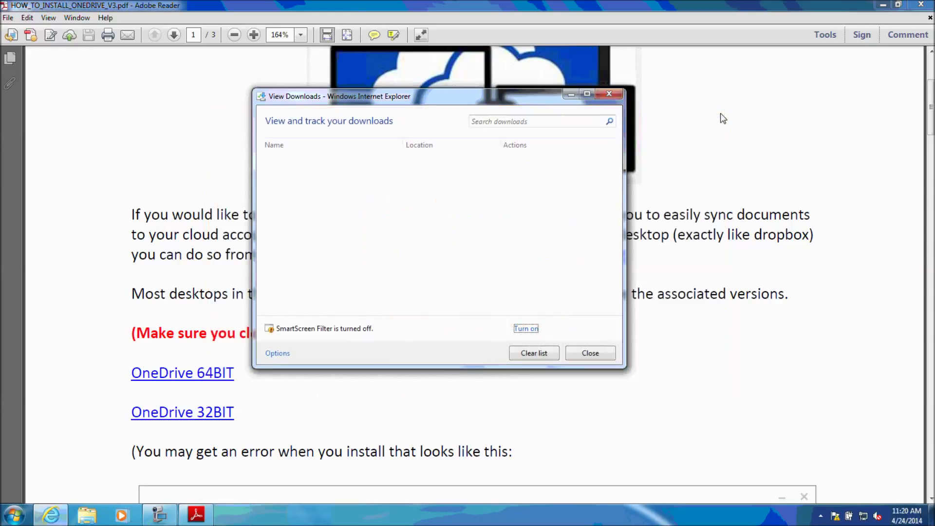
Step: Close the downloads list and launch OneDrive for Business 2013 from the Microsoft Office 2013 Start folder
{"action": "left_click", "coordinate": [608, 95]}
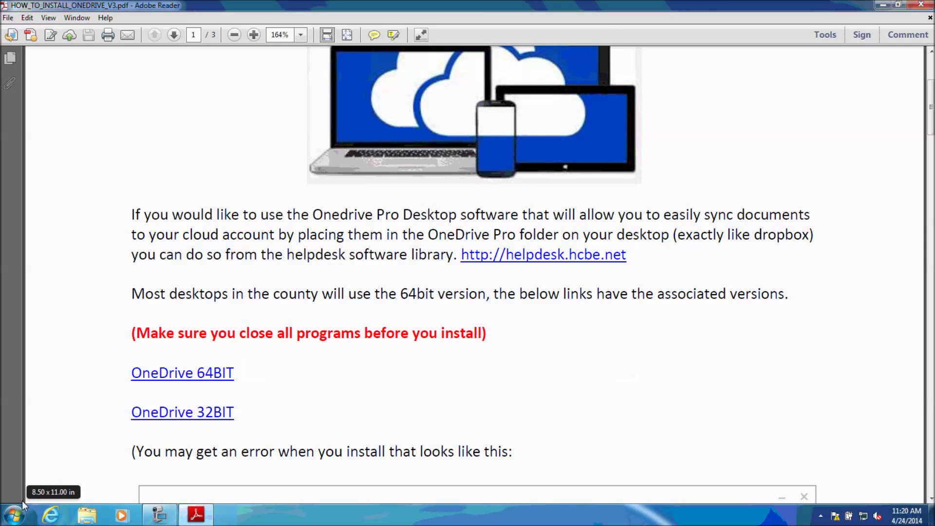
{"action": "left_click", "coordinate": [14, 514]}
{"action": "left_click", "coordinate": [62, 465]}
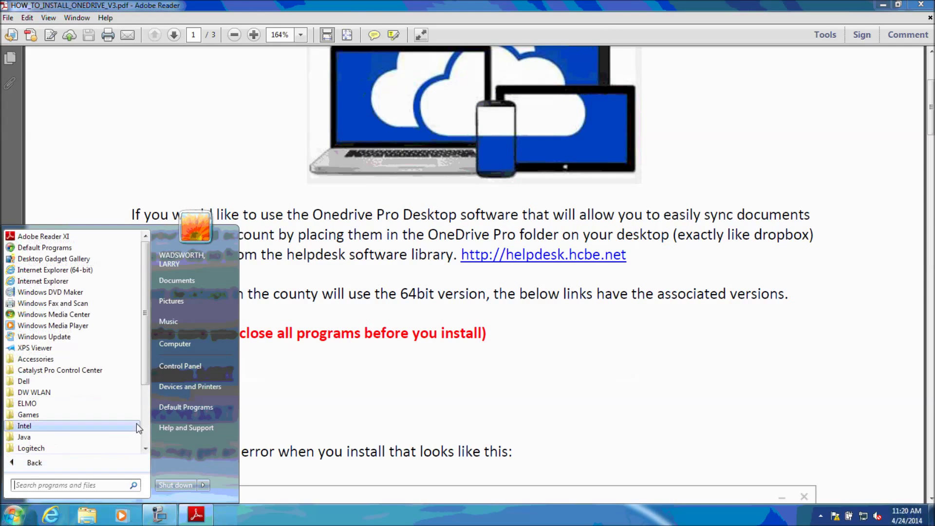
{"action": "scroll", "coordinate": [144, 419], "scroll_direction": "down", "scroll_amount": 3}
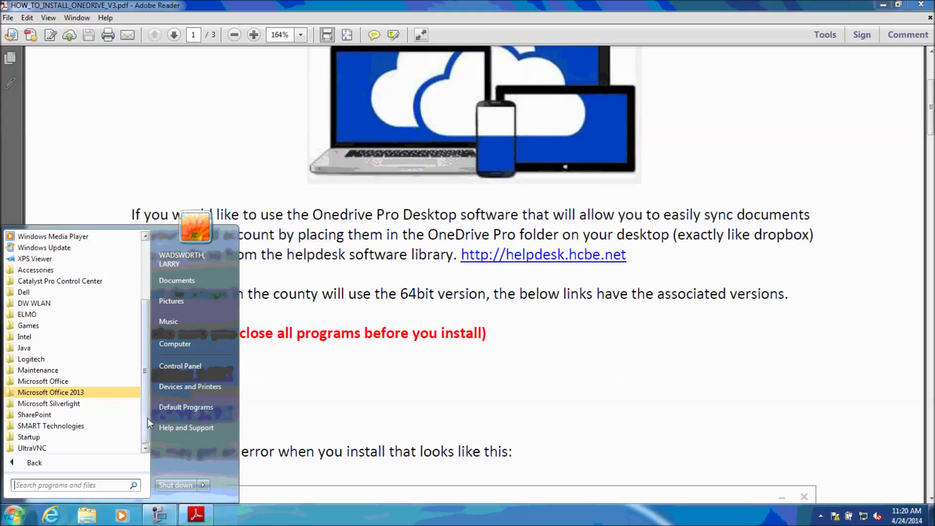
{"action": "left_click", "coordinate": [85, 392]}
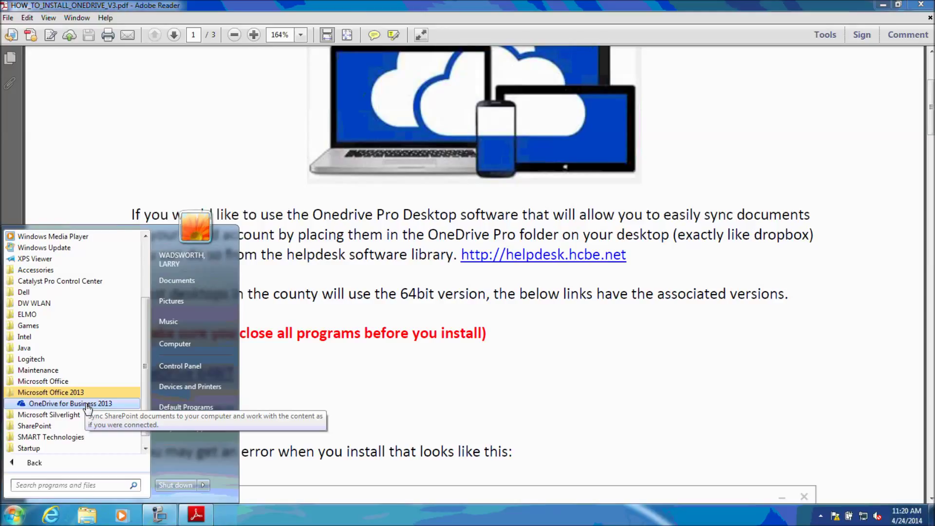
{"action": "left_click", "coordinate": [88, 404]}
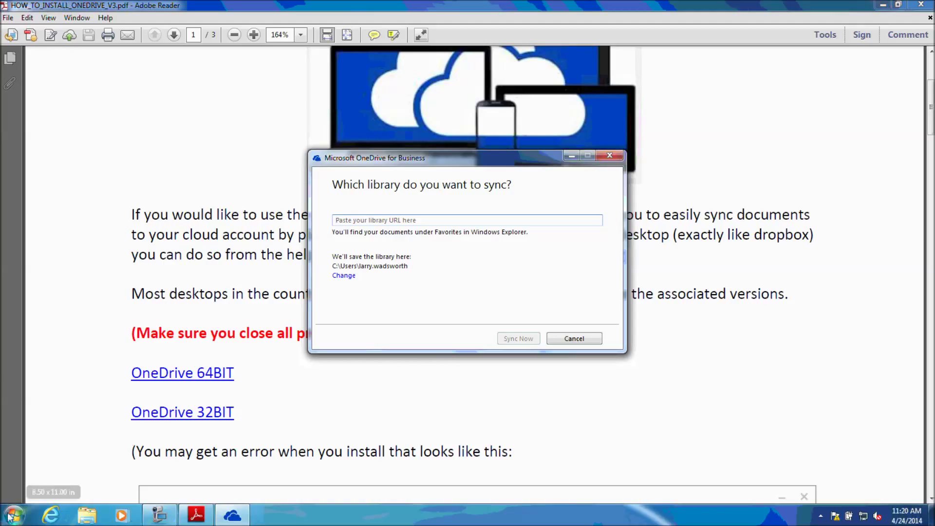
{"action": "left_click", "coordinate": [50, 515]}
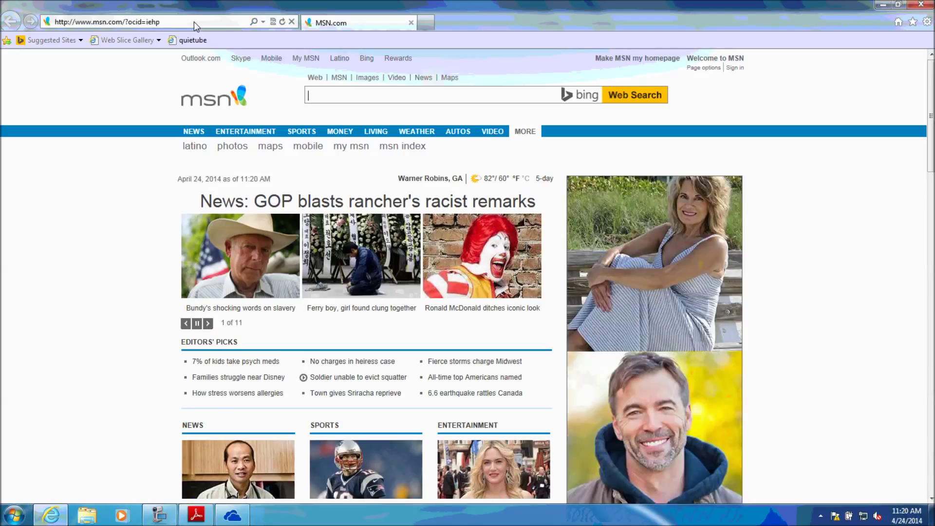
Step: Go to outlook.office365.com in Internet Explorer
{"action": "left_click", "coordinate": [194, 22]}
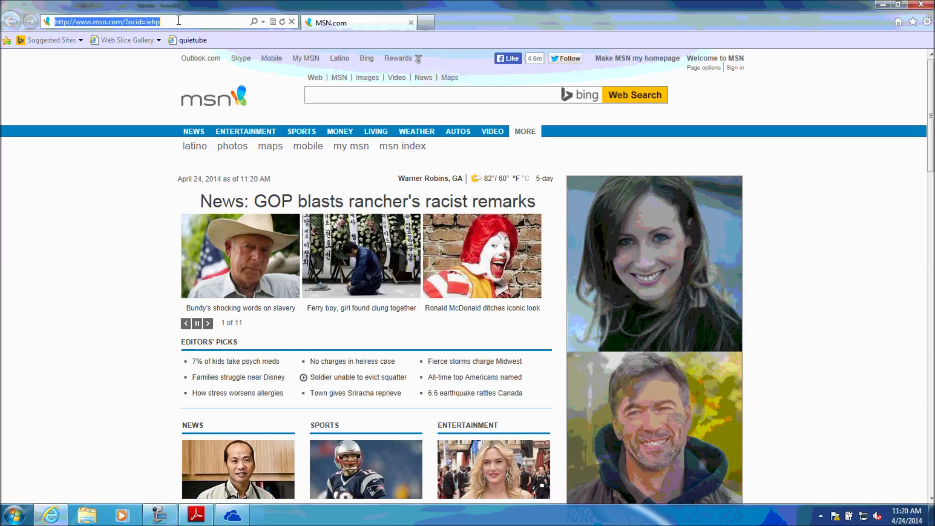
{"action": "type", "text": "outlook.off"}
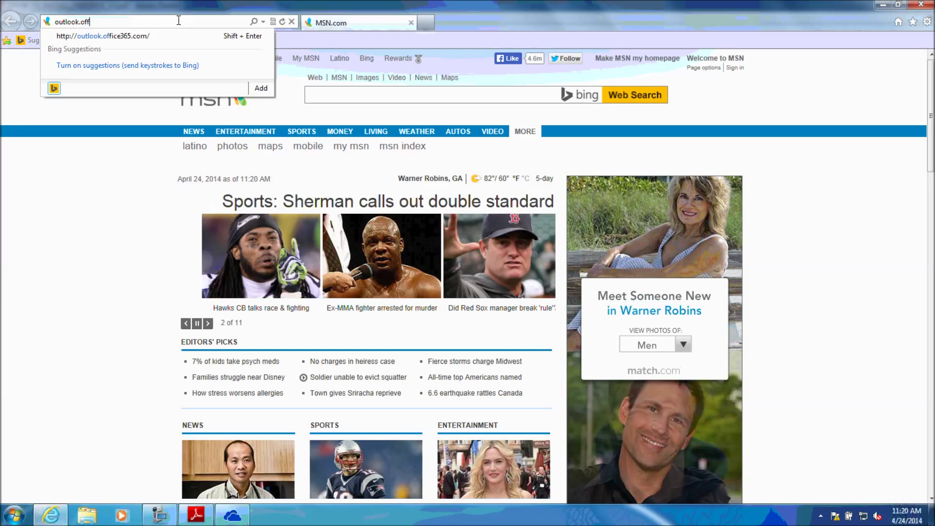
{"action": "type", "text": "ice365.com/"}
{"action": "key", "text": "Return"}
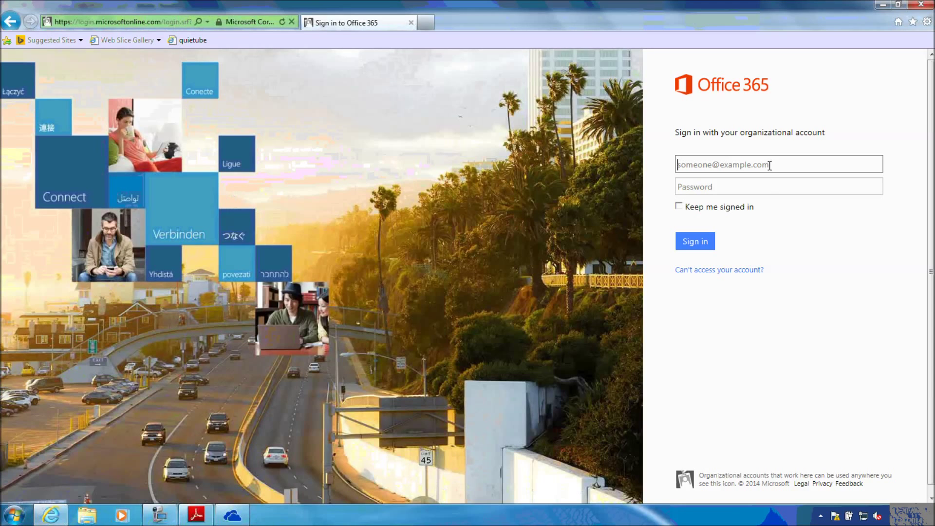
{"action": "left_click", "coordinate": [770, 165]}
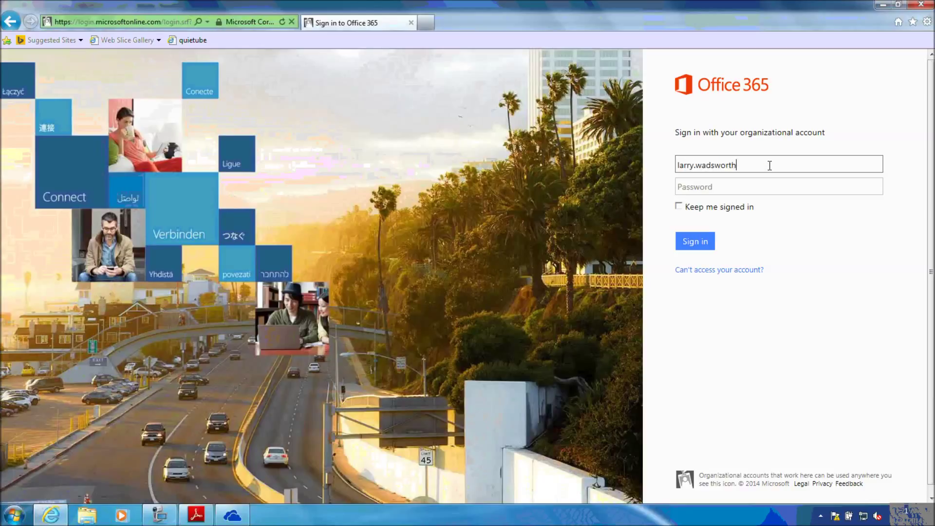
{"action": "key", "text": "Tab"}
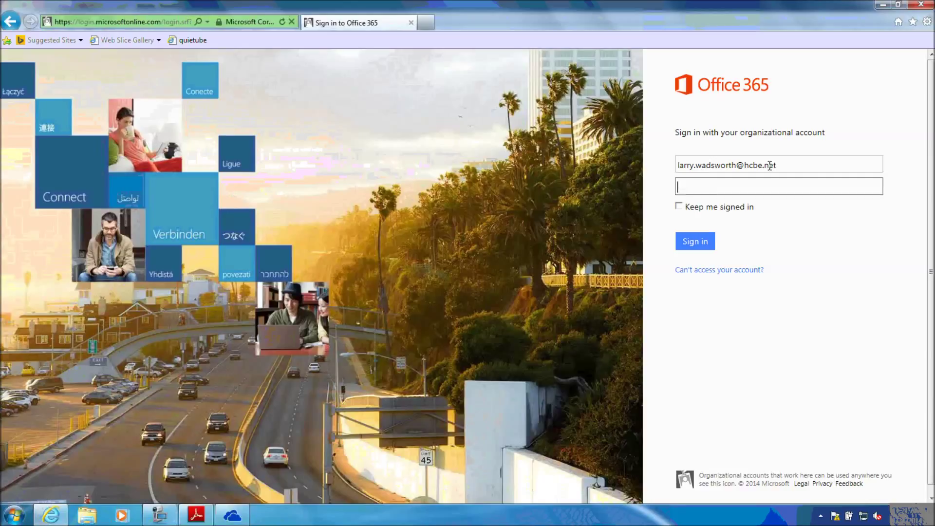
{"action": "type", "text": "•••"}
{"action": "type", "text": "••••••"}
{"action": "key", "text": "Return"}
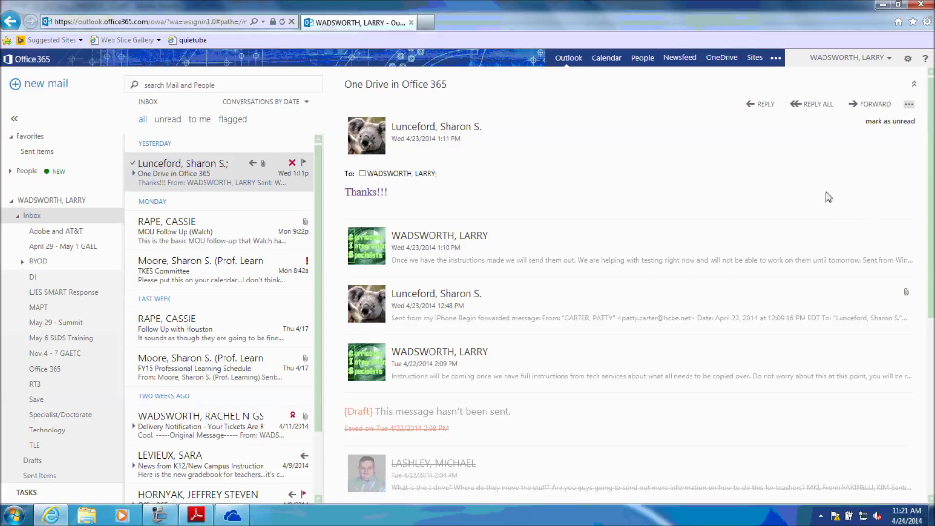
Step: Open the OneDrive Documents library in Office 365 and copy its URL from the address bar
{"action": "left_click", "coordinate": [717, 63]}
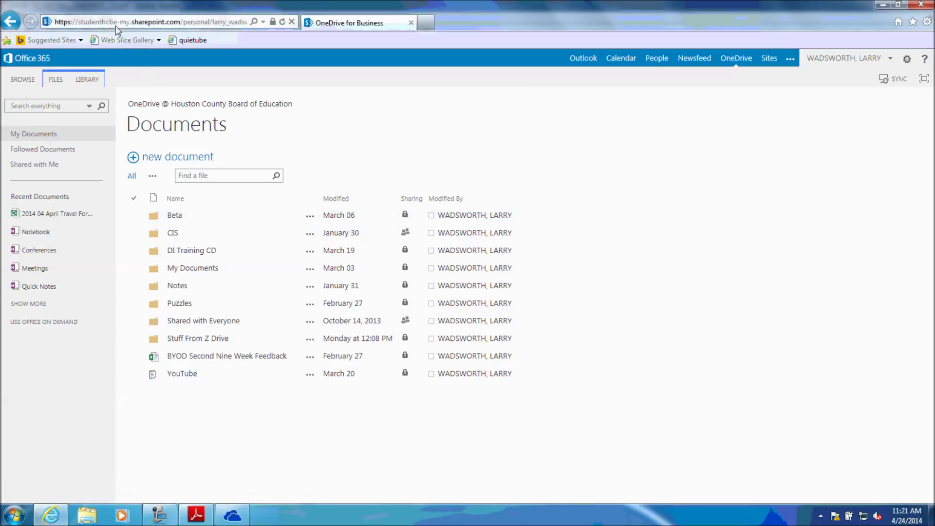
{"action": "left_click", "coordinate": [148, 22]}
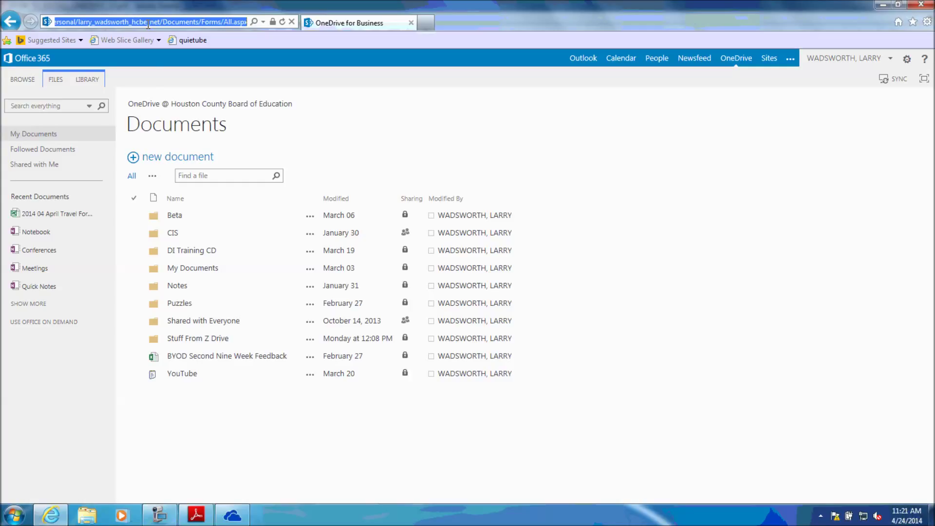
{"action": "right_click", "coordinate": [148, 25]}
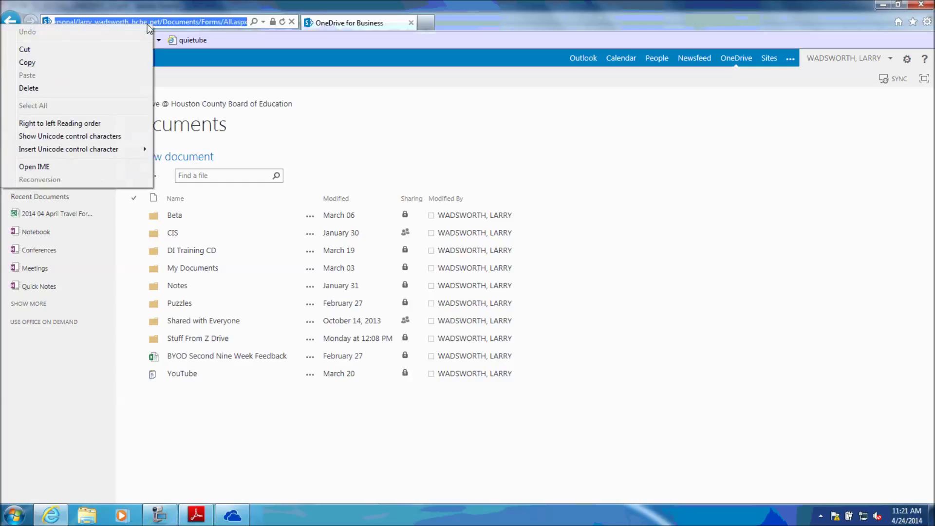
{"action": "left_click", "coordinate": [108, 64]}
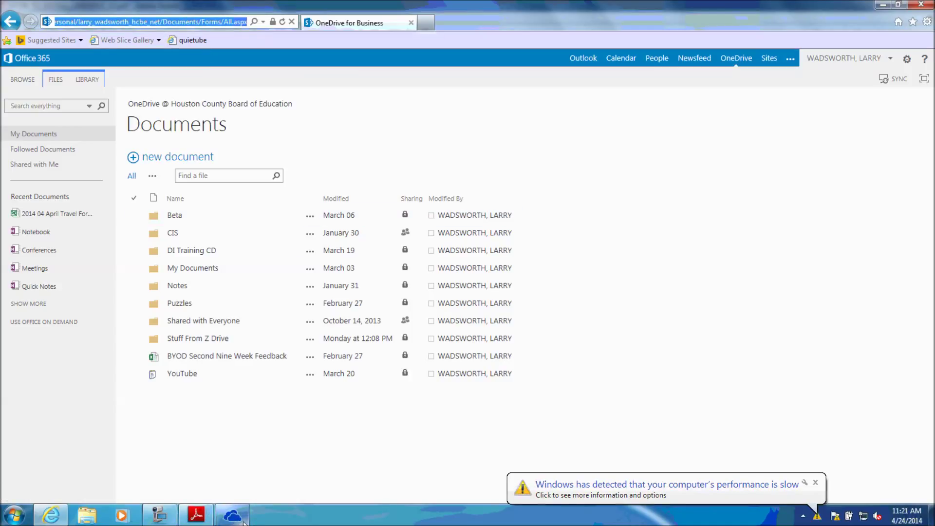
{"action": "left_click", "coordinate": [243, 520]}
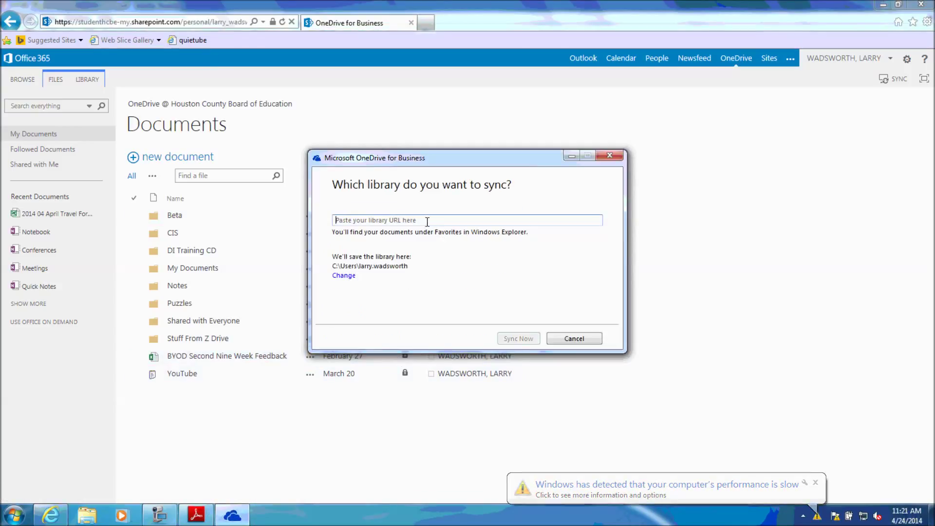
Step: Paste the Documents library URL into OneDrive for Business and choose Sync Now
{"action": "right_click", "coordinate": [427, 222]}
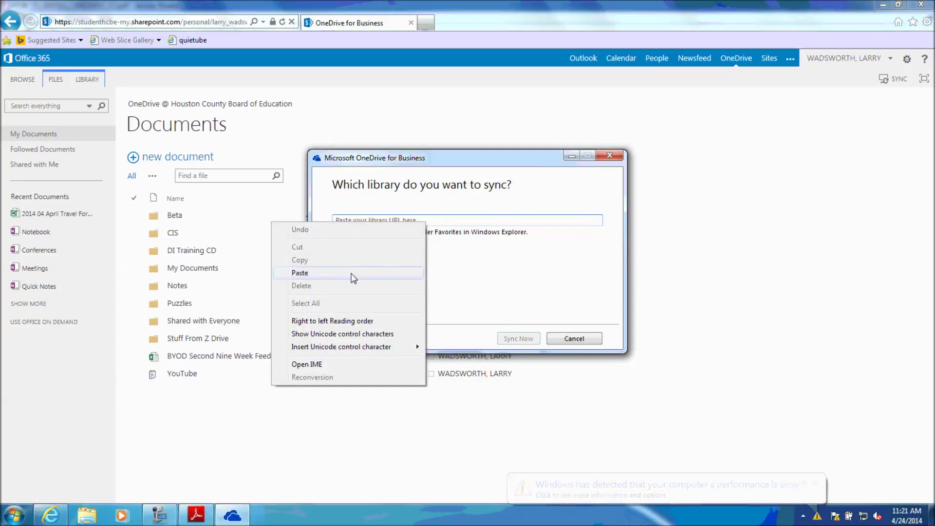
{"action": "left_click", "coordinate": [352, 274]}
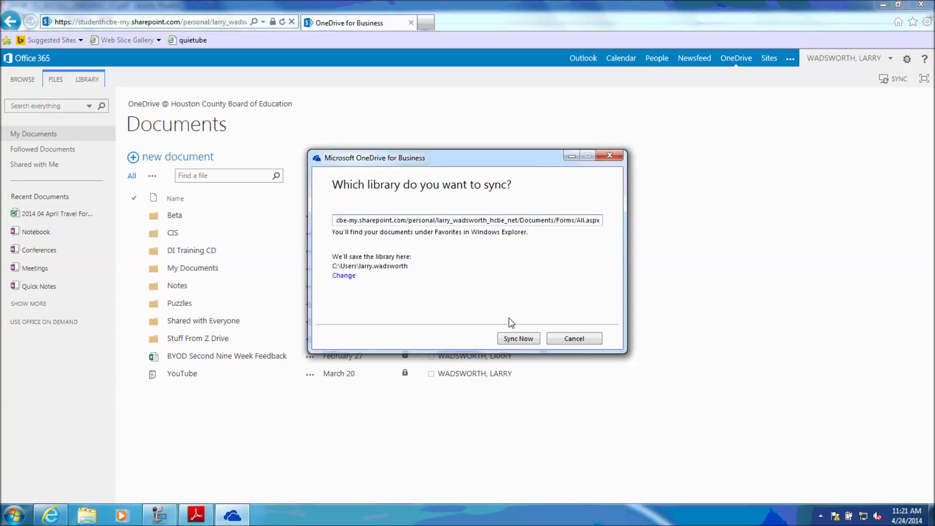
{"action": "left_click", "coordinate": [518, 339]}
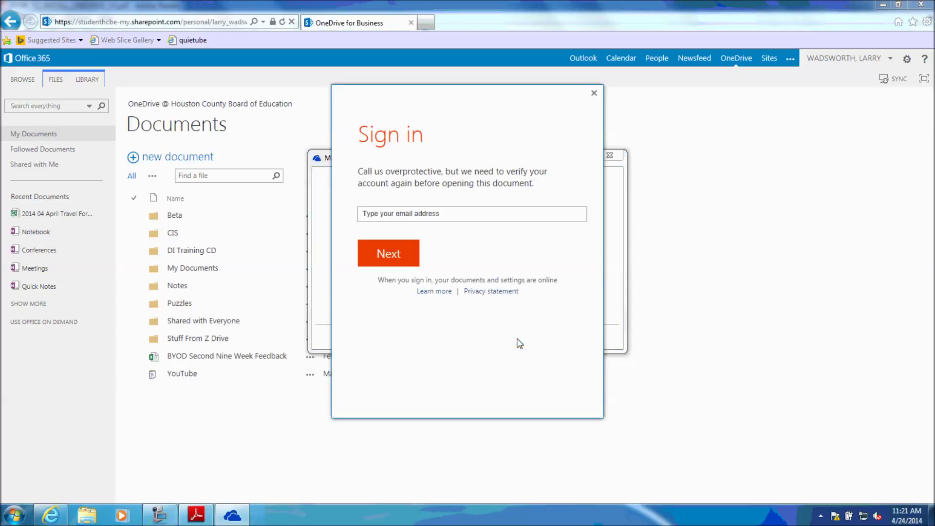
{"action": "left_click", "coordinate": [410, 267]}
{"action": "type", "text": "*****"}
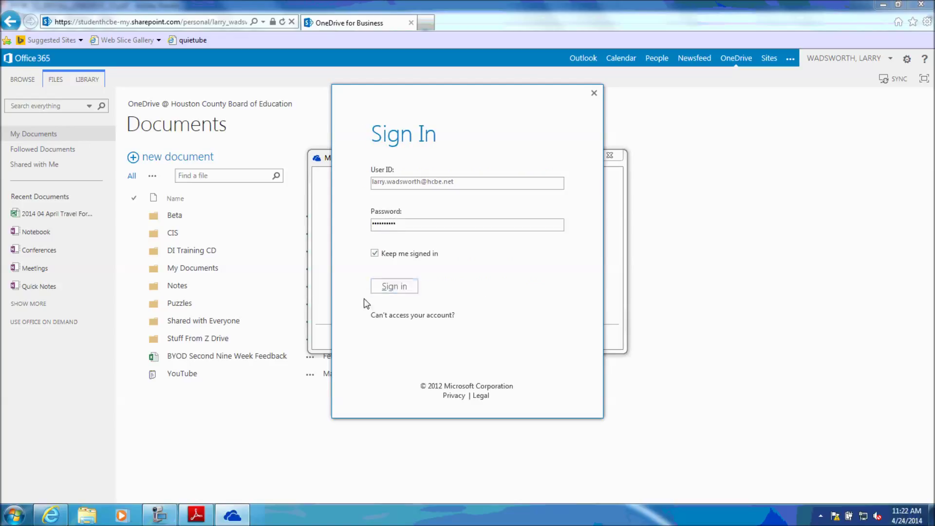
{"action": "left_click", "coordinate": [400, 288]}
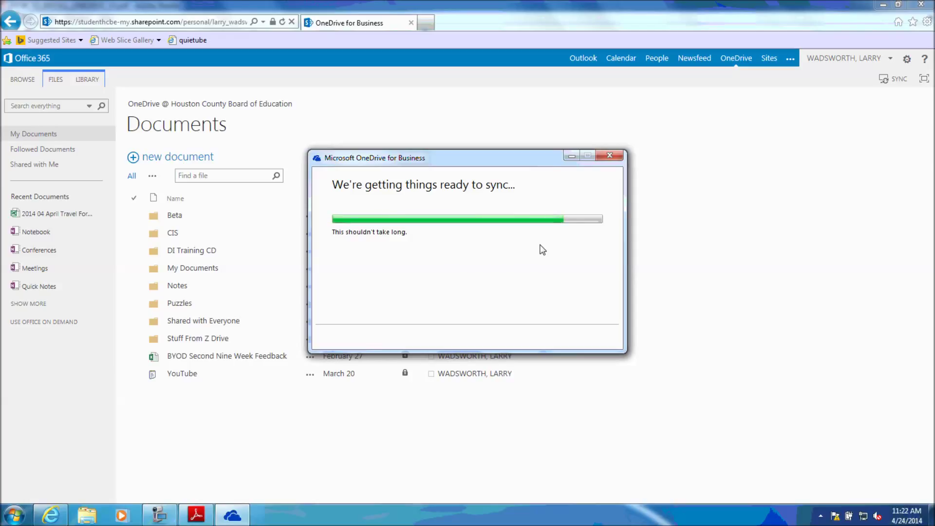
{"action": "left_click", "coordinate": [927, 5]}
Step: Close Adobe Reader and dismiss the 'files are syncing' confirmation
{"action": "left_click", "coordinate": [921, 5]}
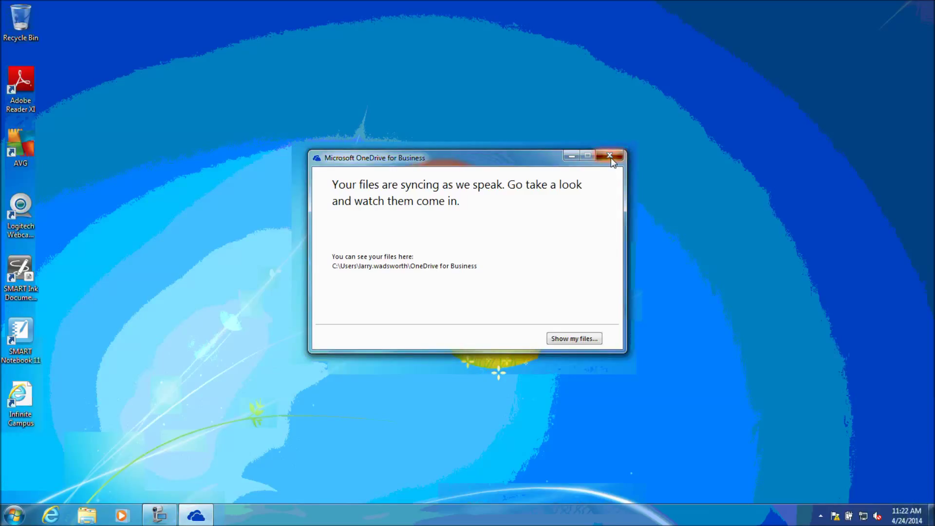
{"action": "left_click", "coordinate": [610, 157]}
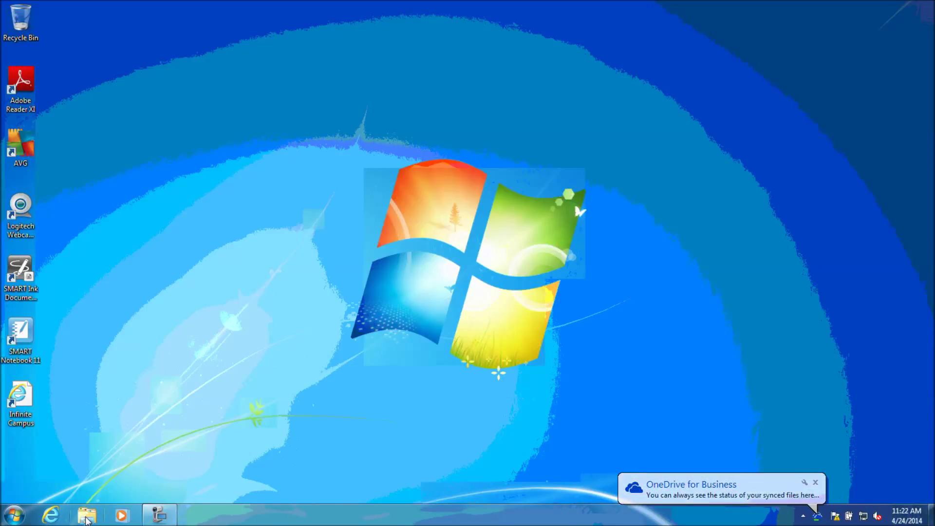
{"action": "left_click", "coordinate": [13, 515]}
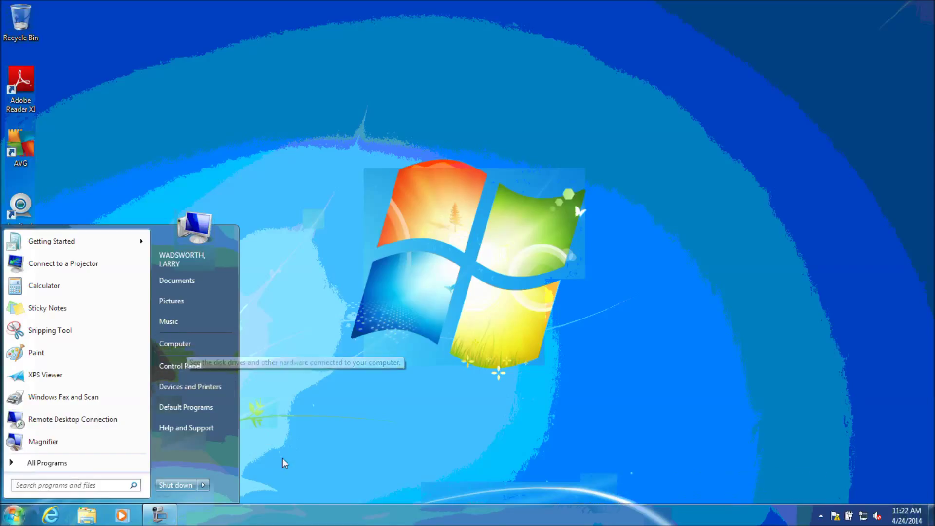
Step: Open Windows Explorer and select OneDrive for Business under Favorites
{"action": "left_click", "coordinate": [86, 517]}
{"action": "left_click", "coordinate": [103, 515]}
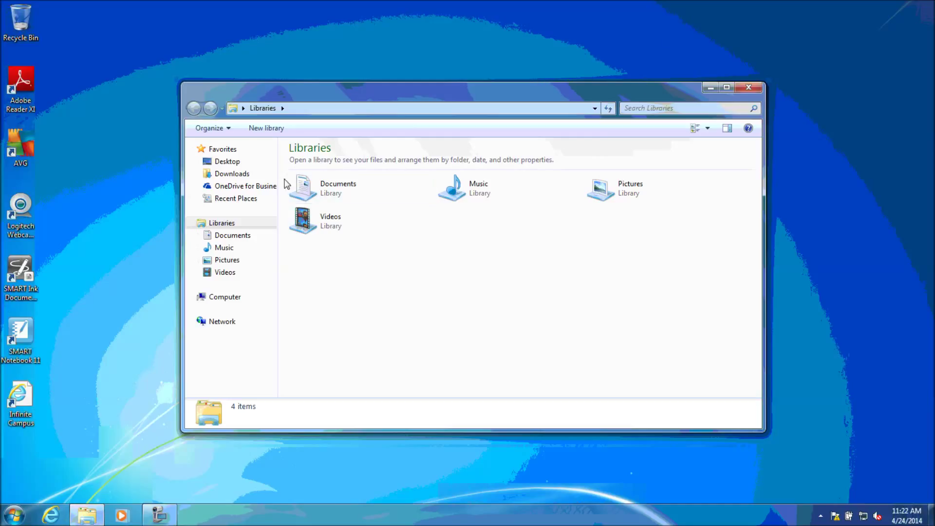
{"action": "mouse_move", "coordinate": [245, 186]}
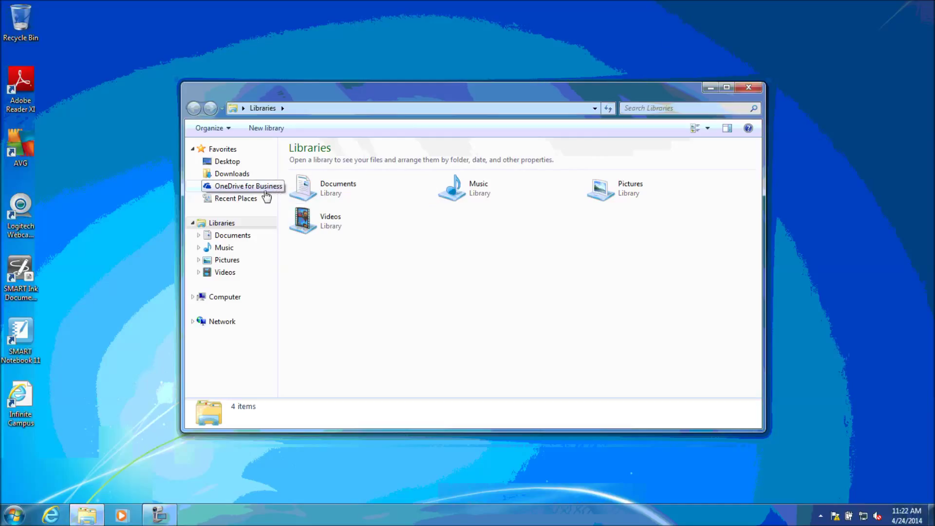
{"action": "left_click", "coordinate": [260, 188]}
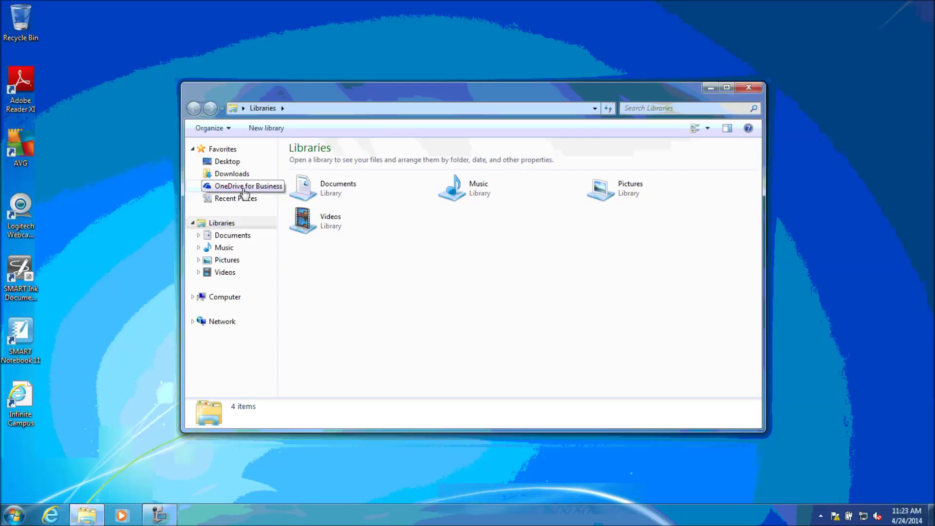